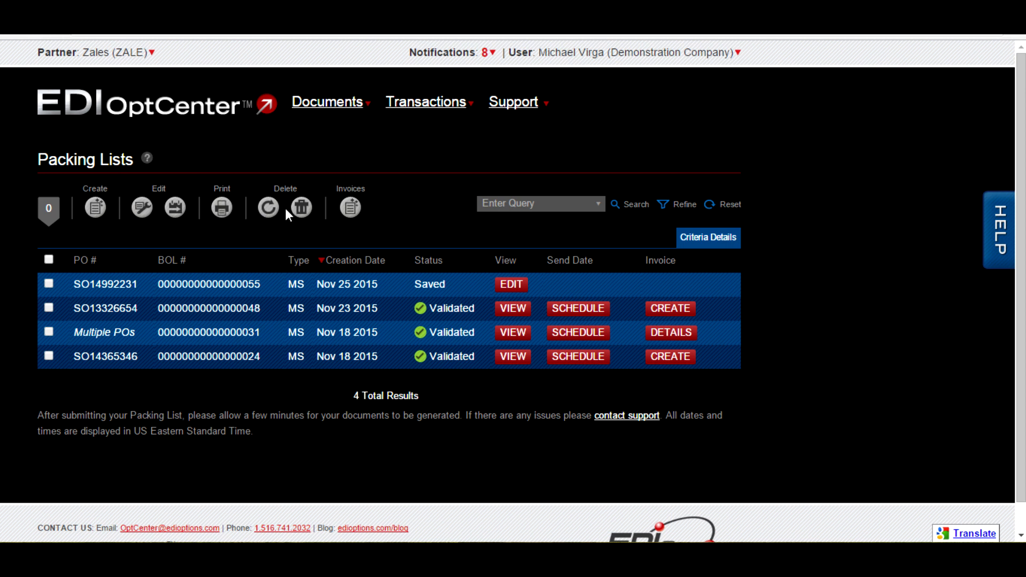
left_click(49, 283)
left_click(49, 308)
left_click(49, 260)
left_click(348, 209)
- Select the two Saved packing lists, view the Bulk Edit Header Data form for them, and close it without changes
left_click(50, 283)
left_click(51, 306)
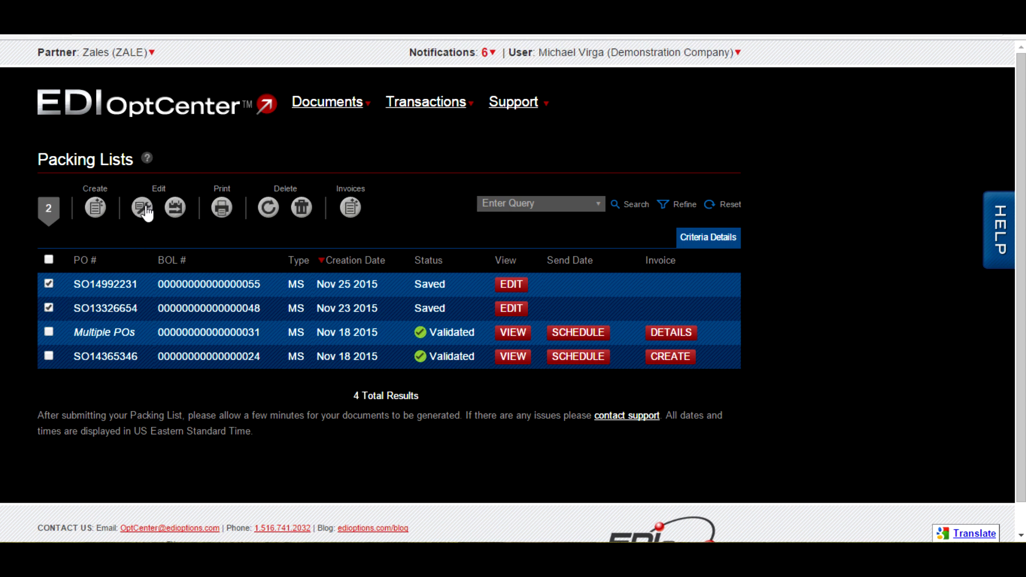
left_click(143, 208)
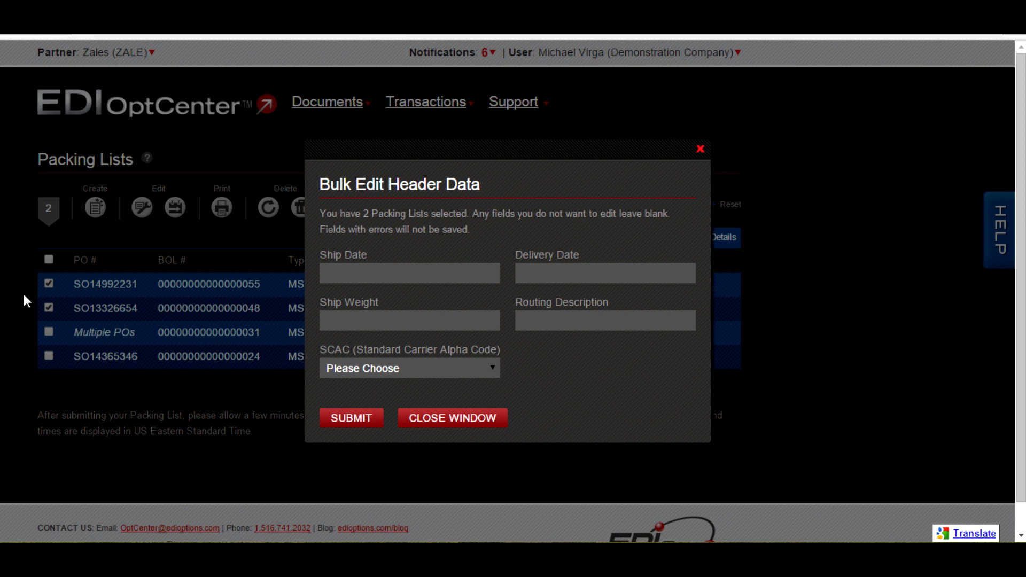
left_click(700, 150)
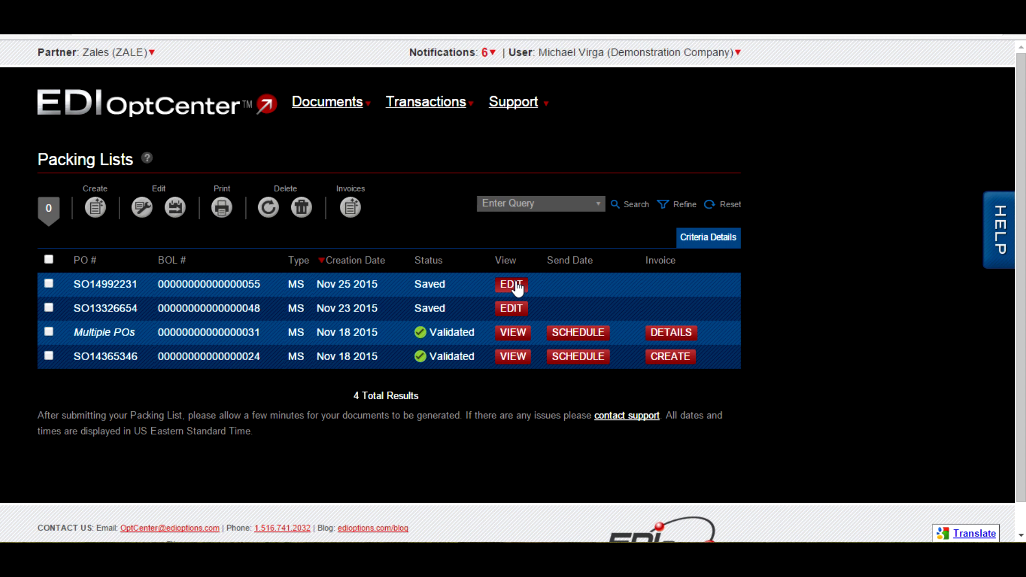
- Open a saved mixed-shipment packing list for editing, examine its PO line items, and close it without changes
left_click(515, 289)
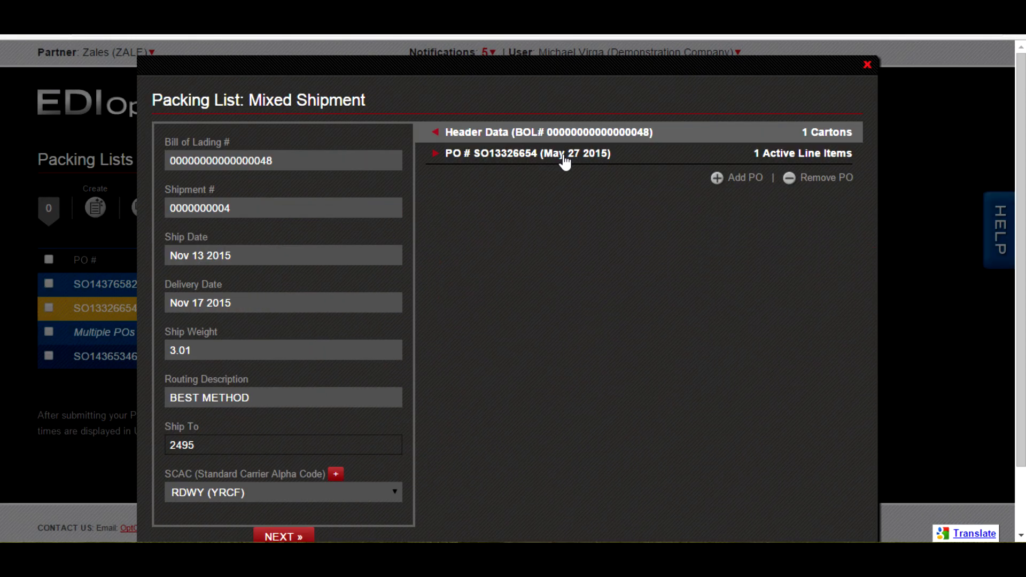
left_click(565, 158)
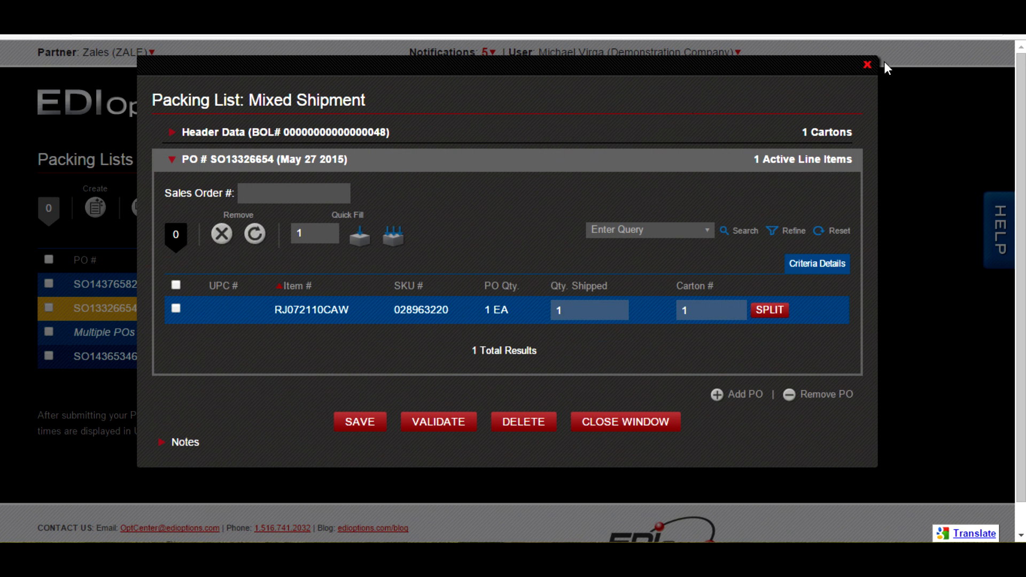
left_click(867, 66)
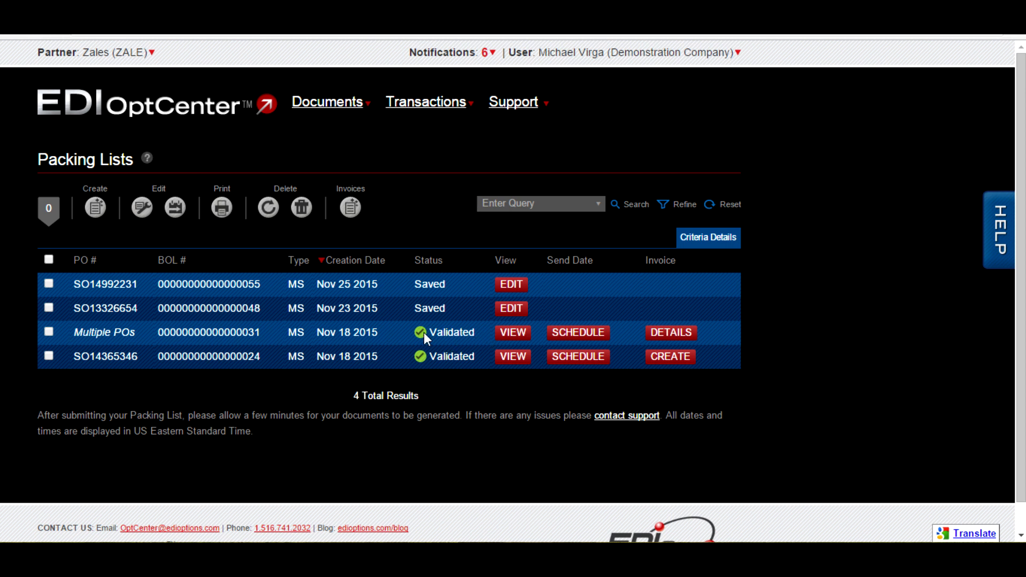
- Reset the validated Multiple POs packing list to how it was before validation
left_click(49, 332)
left_click(270, 209)
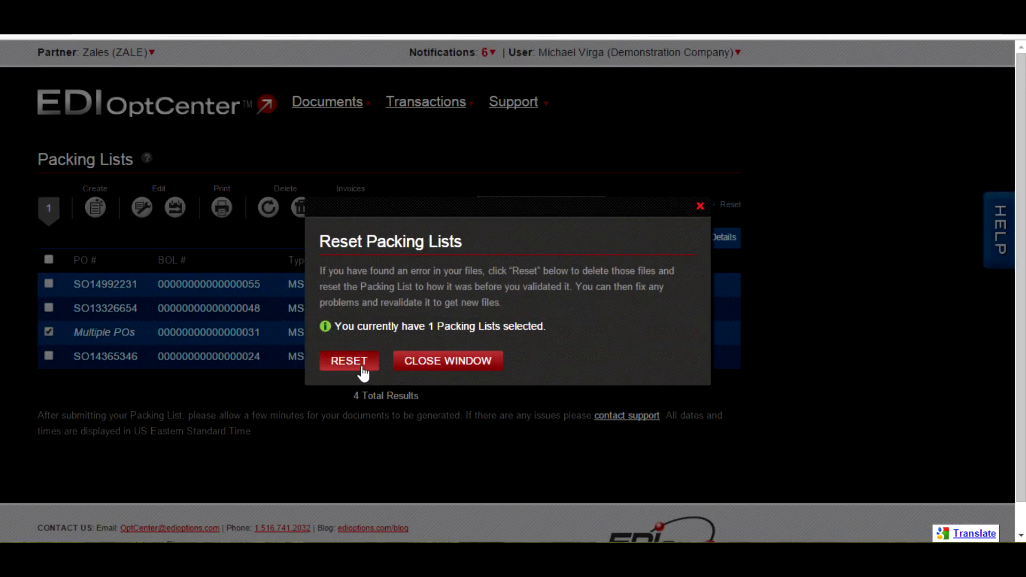
left_click(362, 369)
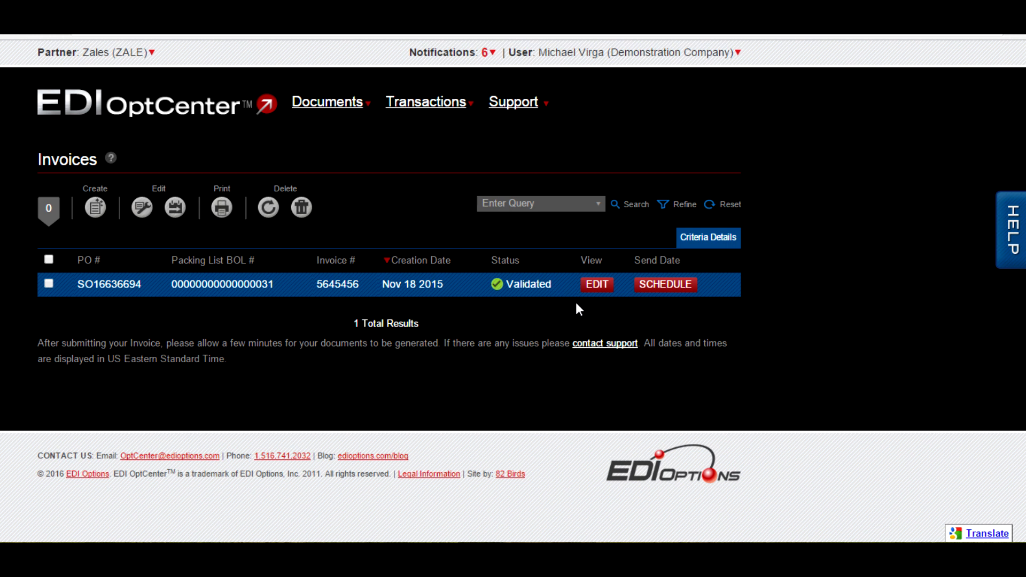
- Open the Nov 18 2015 invoice for editing, expand its PO line items, and revalidate it
left_click(592, 287)
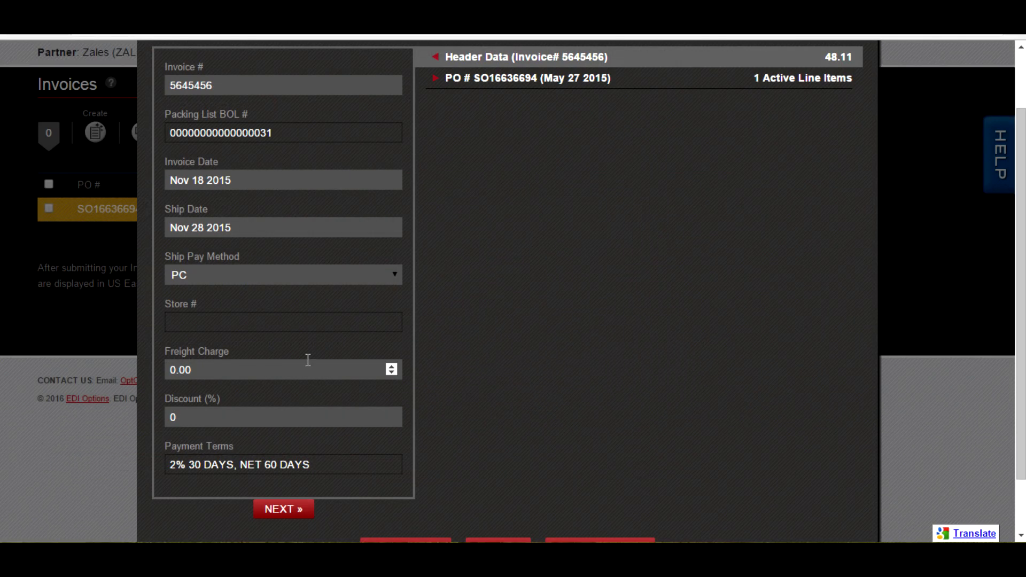
left_click(504, 79)
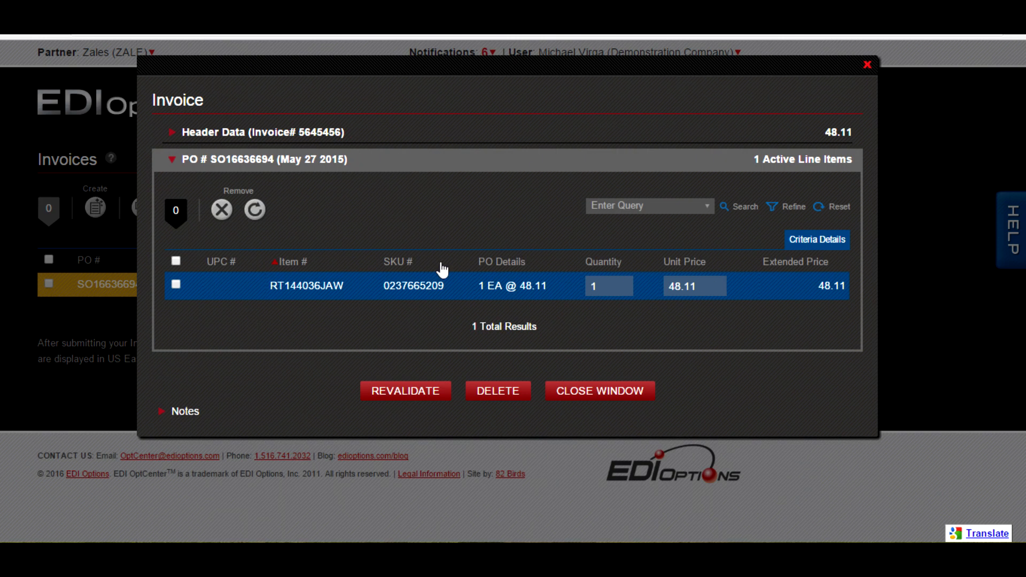
left_click(398, 393)
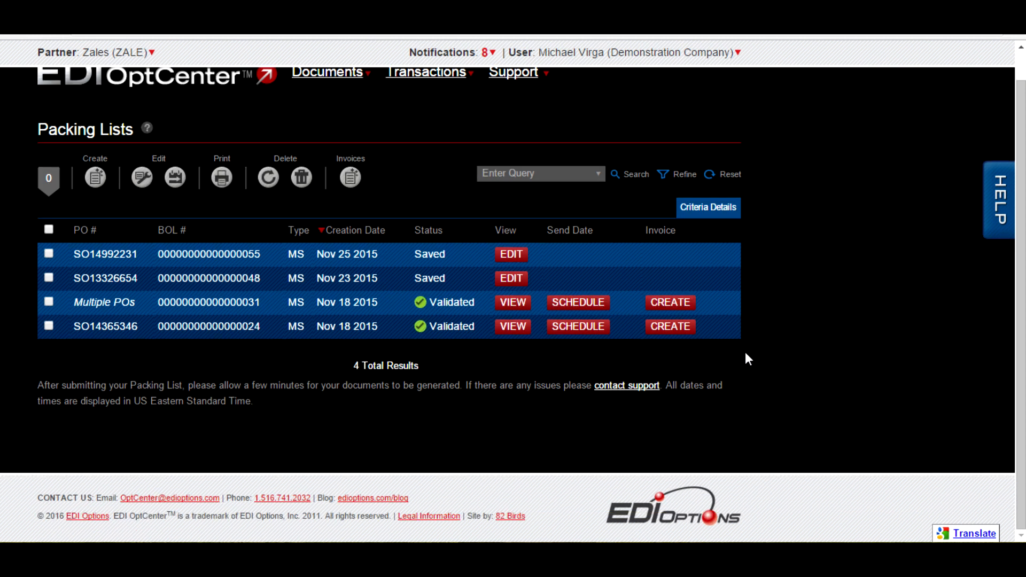
- Schedule the two validated packing lists with a send date of Jan 20 2016
left_click(49, 303)
left_click(50, 326)
left_click(175, 178)
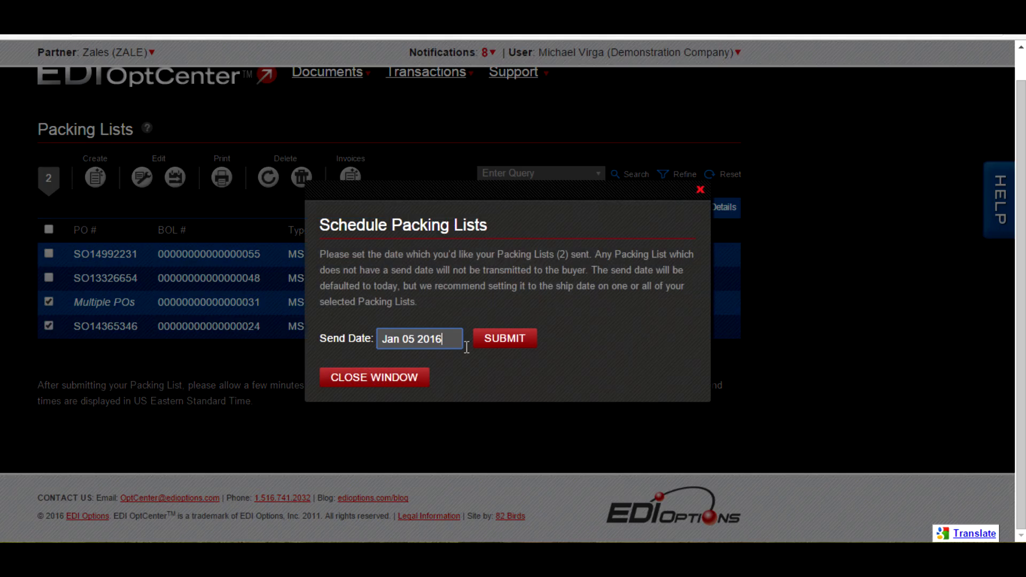
left_click(465, 477)
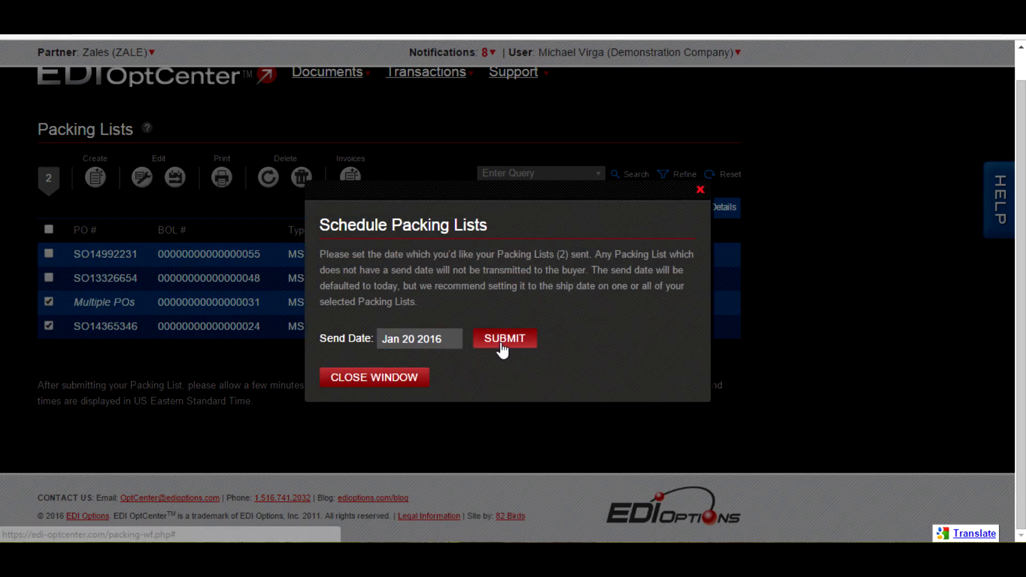
left_click(503, 347)
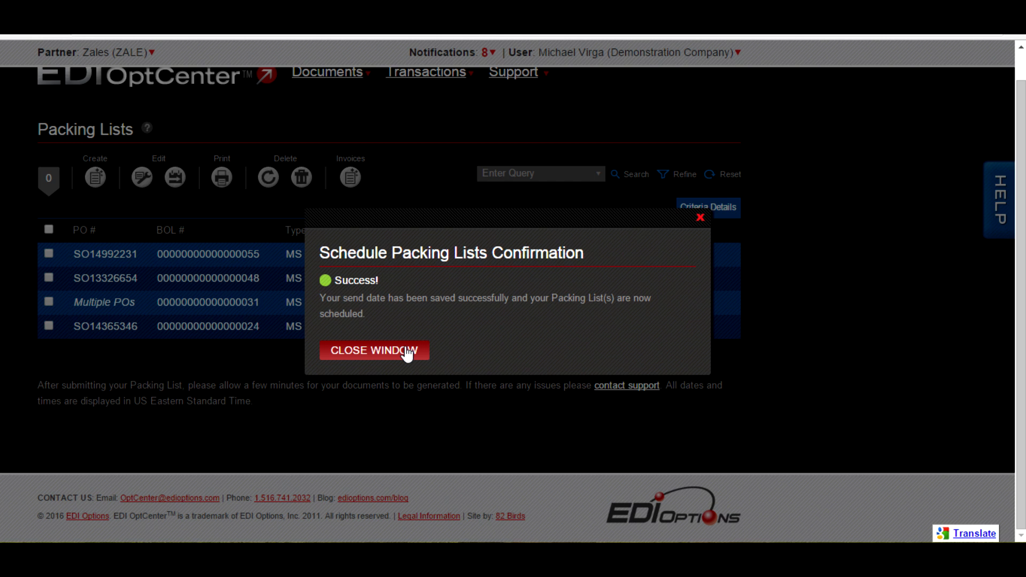
left_click(409, 352)
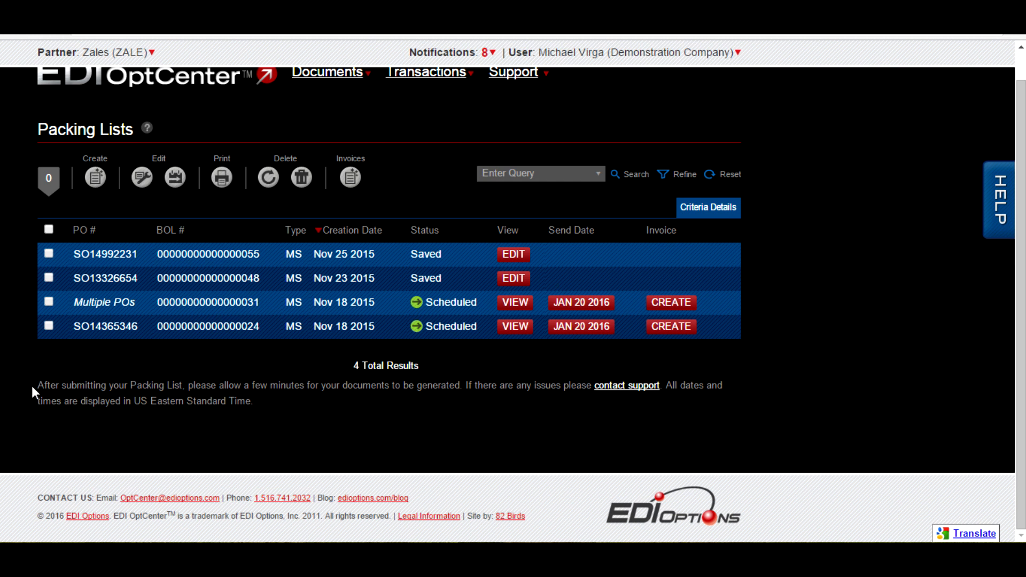
- Download all manifests and labels for the two scheduled packing lists and open the downloaded ZIP archive
left_click(49, 302)
left_click(48, 326)
left_click(222, 182)
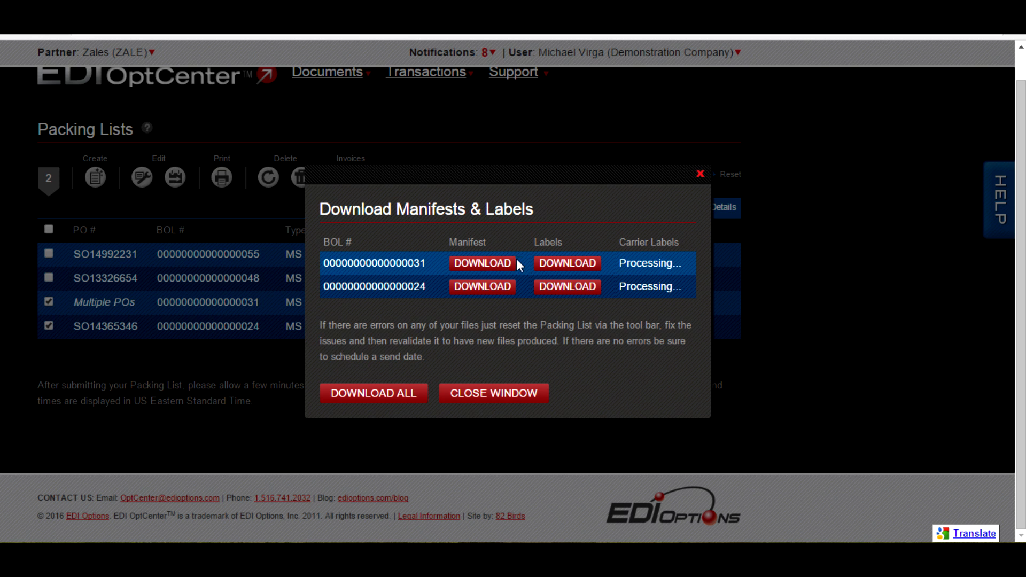
left_click(371, 392)
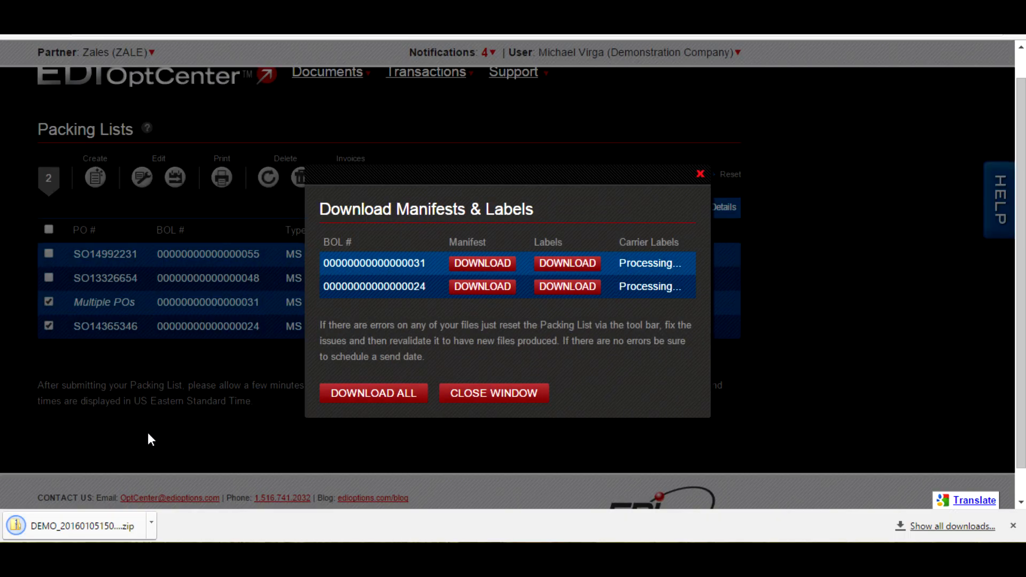
left_click(104, 528)
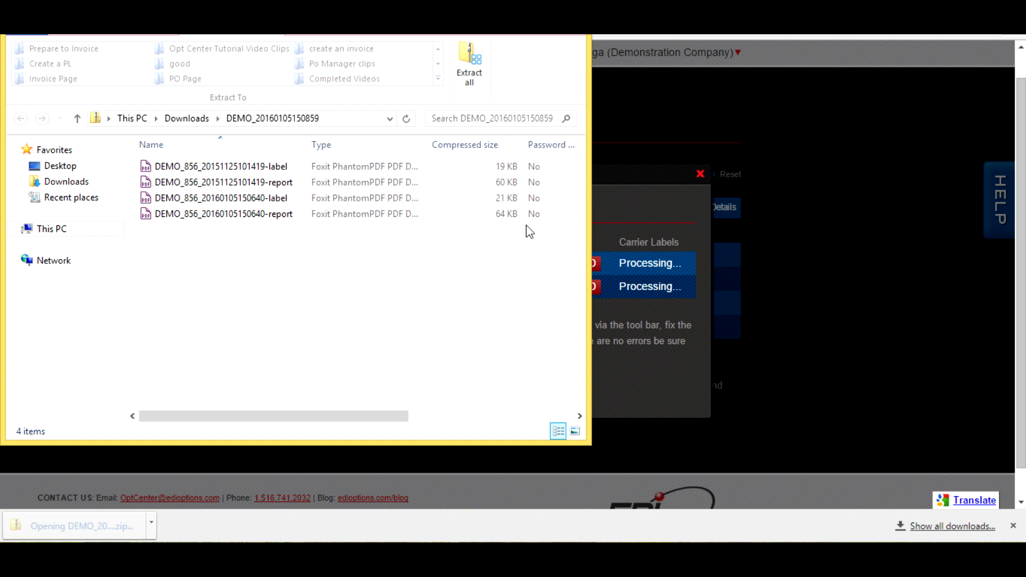
left_click_drag(278, 182, 270, 170)
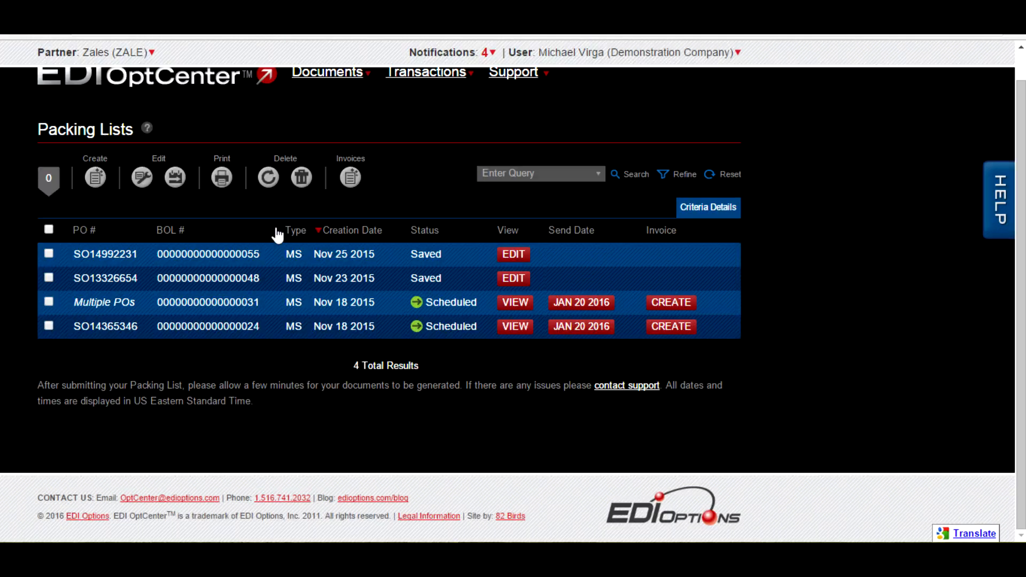
- Delete the saved packing list created on Nov 25 2015
left_click(49, 253)
left_click(301, 177)
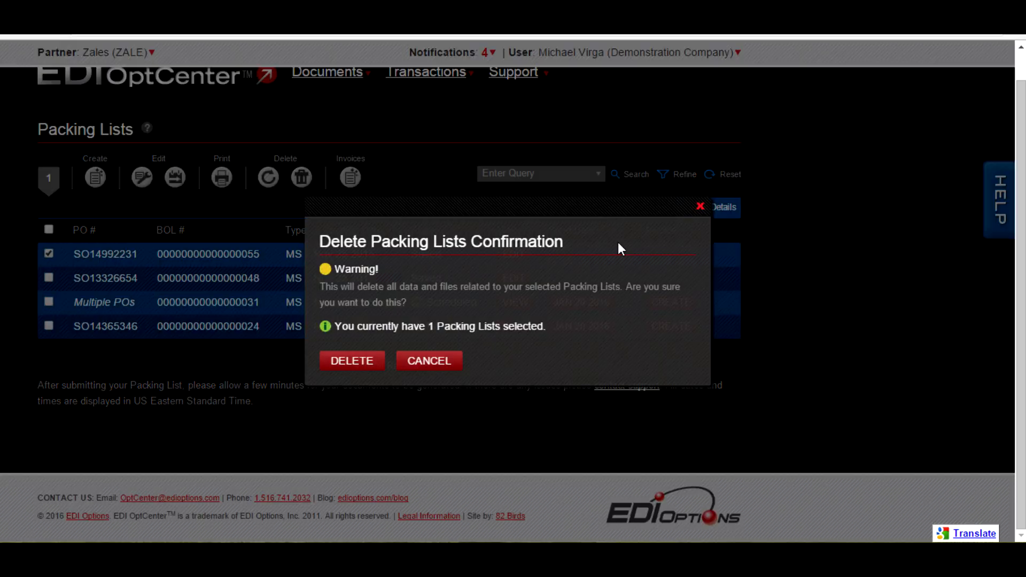
left_click(366, 363)
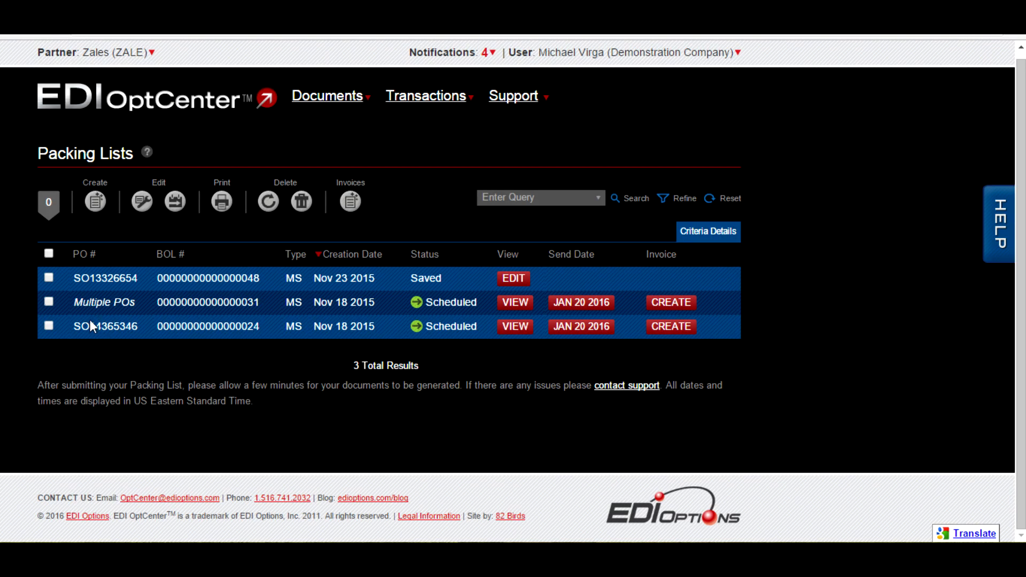
- Create new invoices for the two scheduled packing lists
left_click(49, 301)
left_click(49, 325)
left_click(352, 203)
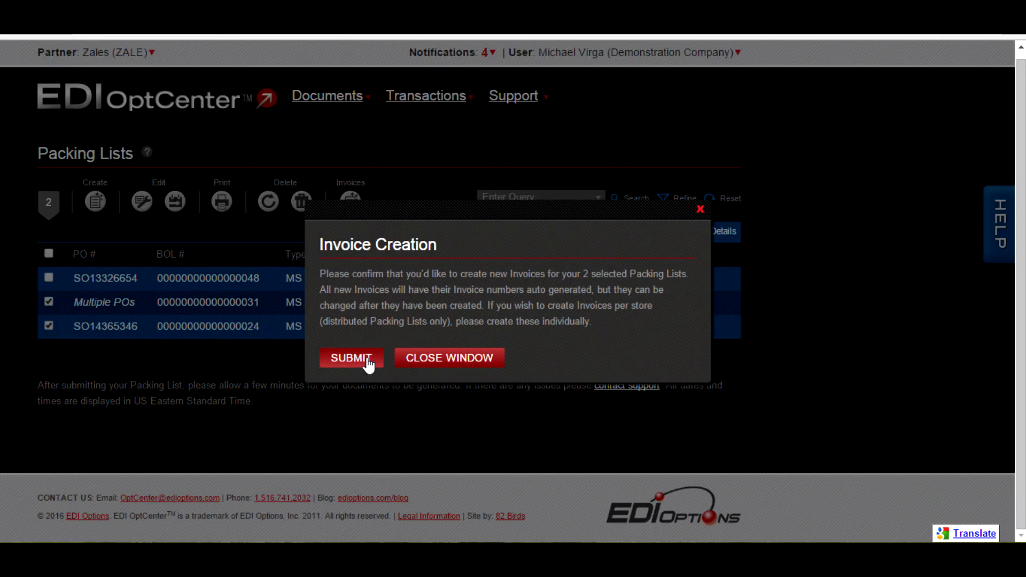
left_click(376, 358)
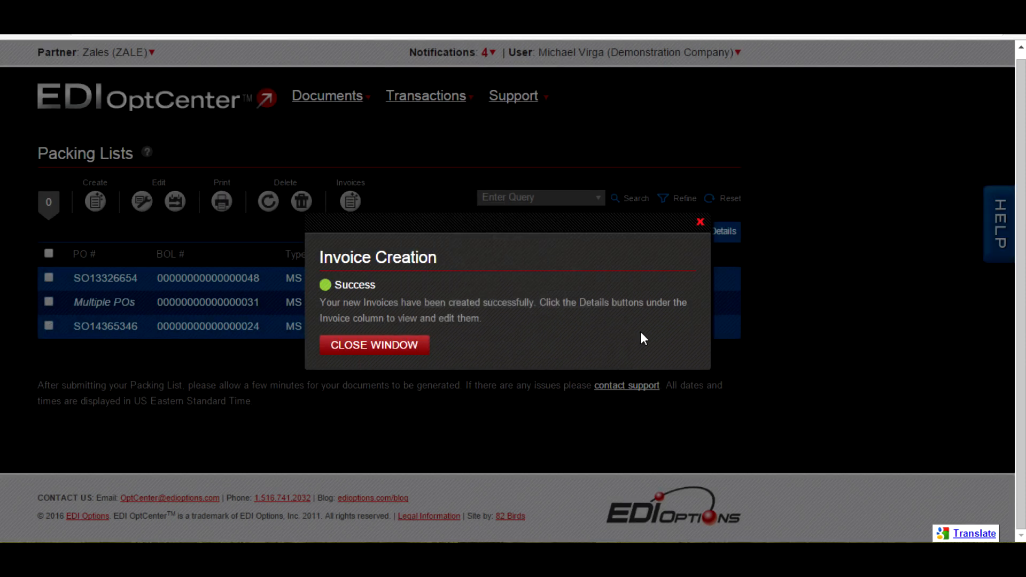
left_click(736, 439)
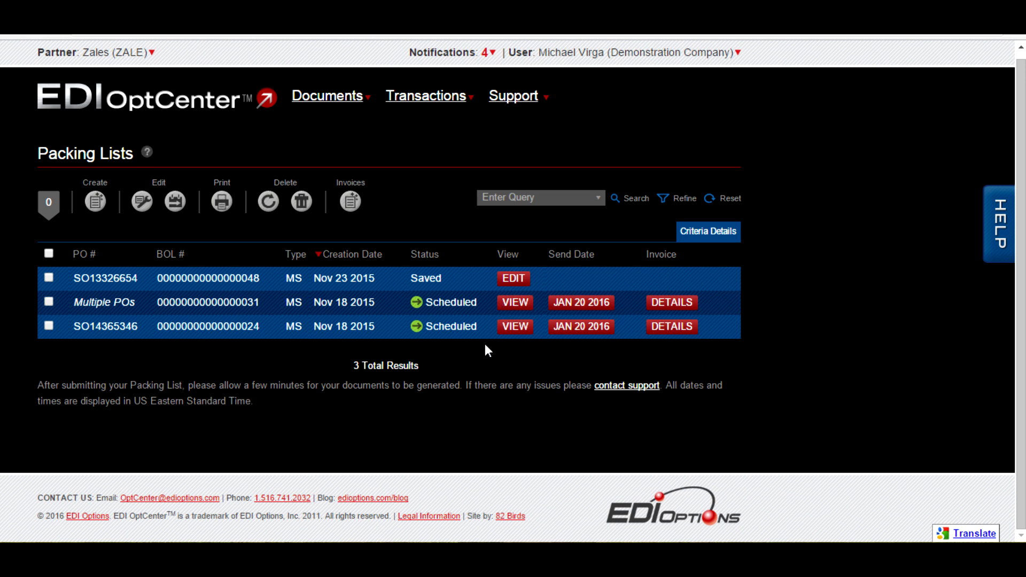
- View the scheduled Multiple POs packing list, examine the line items of both POs, and close it
left_click(515, 303)
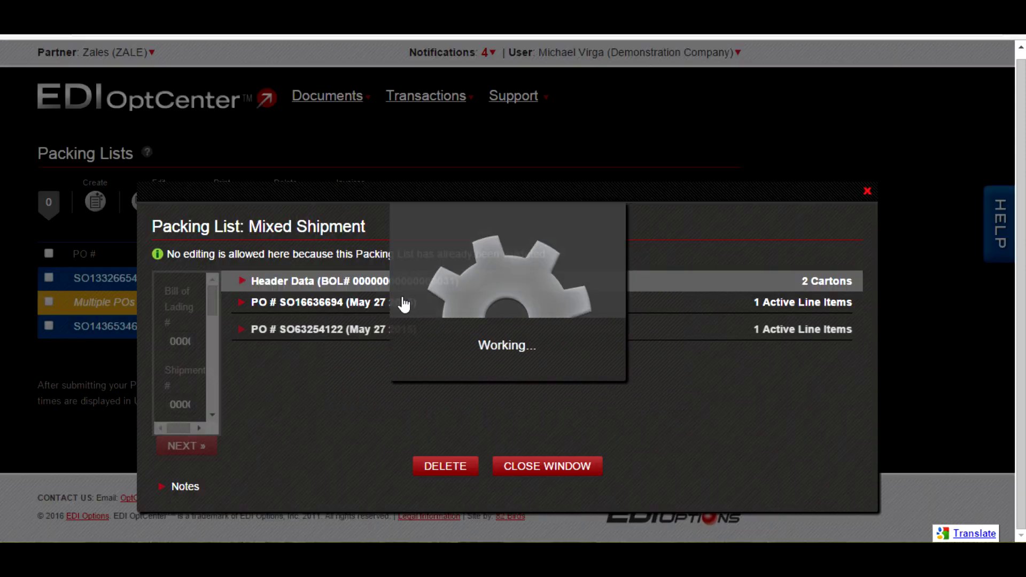
left_click(550, 179)
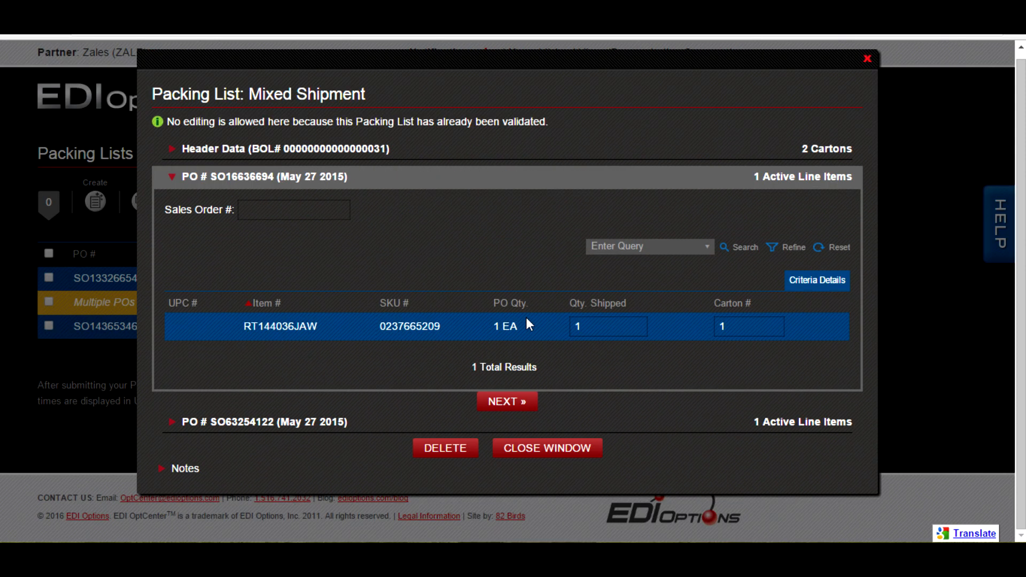
left_click(331, 422)
scroll(435, 323, "down", 3)
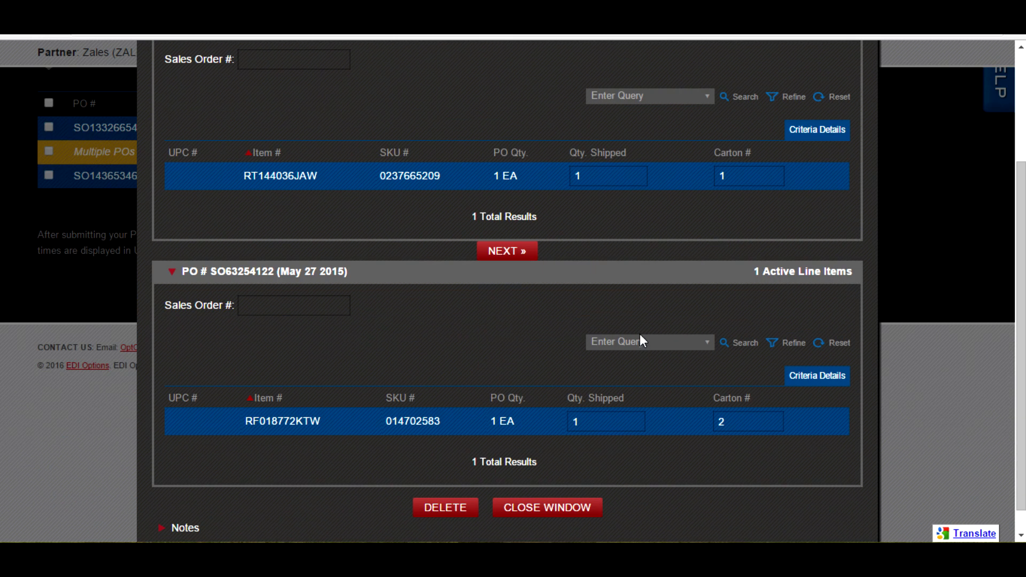
scroll(639, 335, "up", 3)
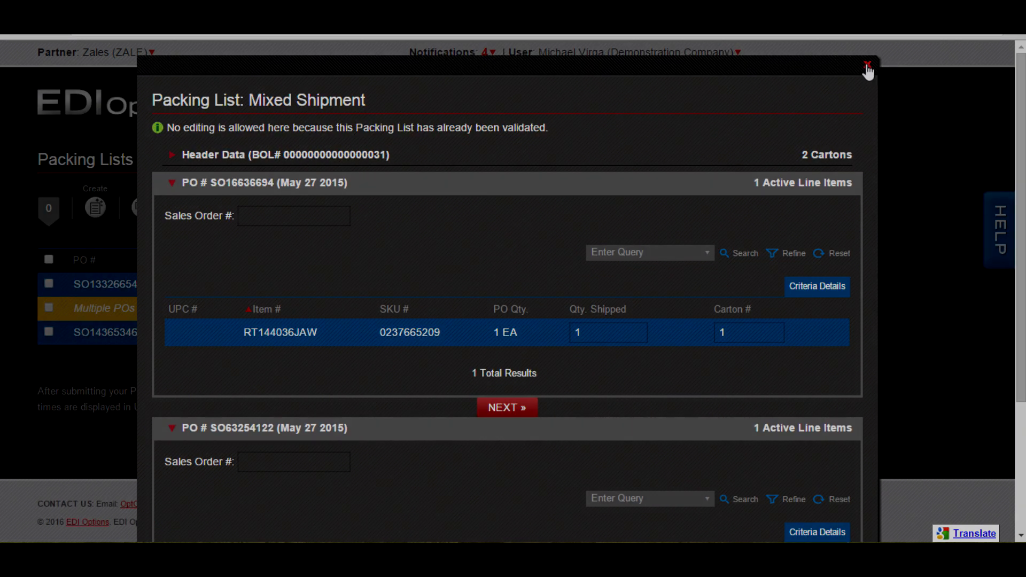
left_click(867, 67)
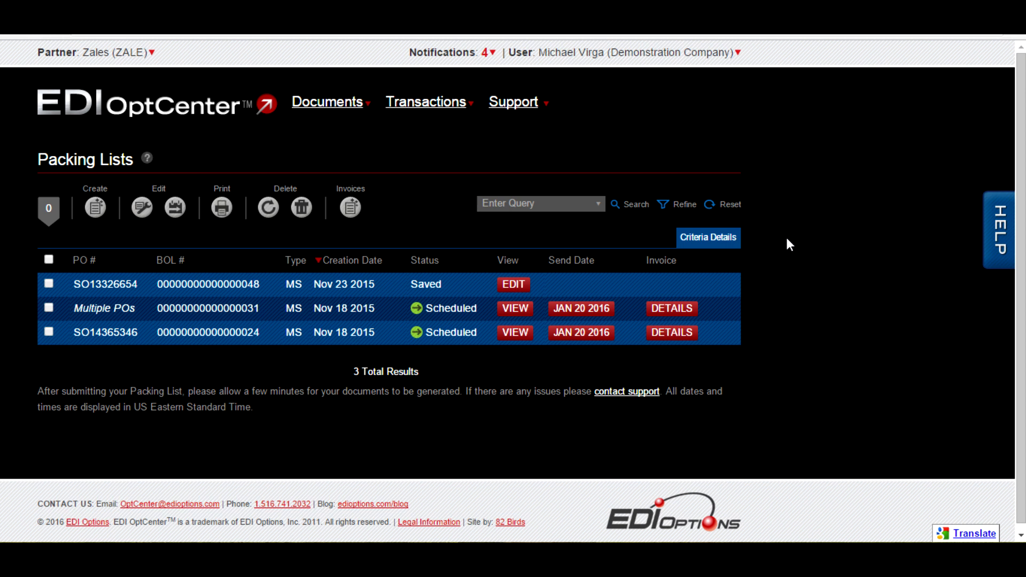
- Open the refine options for the packing lists and examine the available Type and Status choices, leaving both on All
left_click(669, 205)
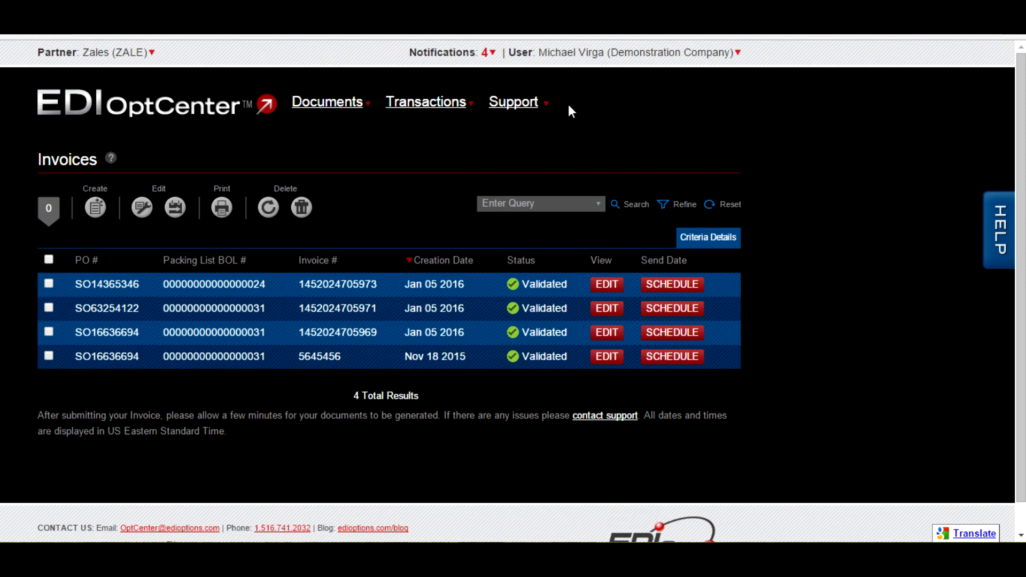
left_click(681, 204)
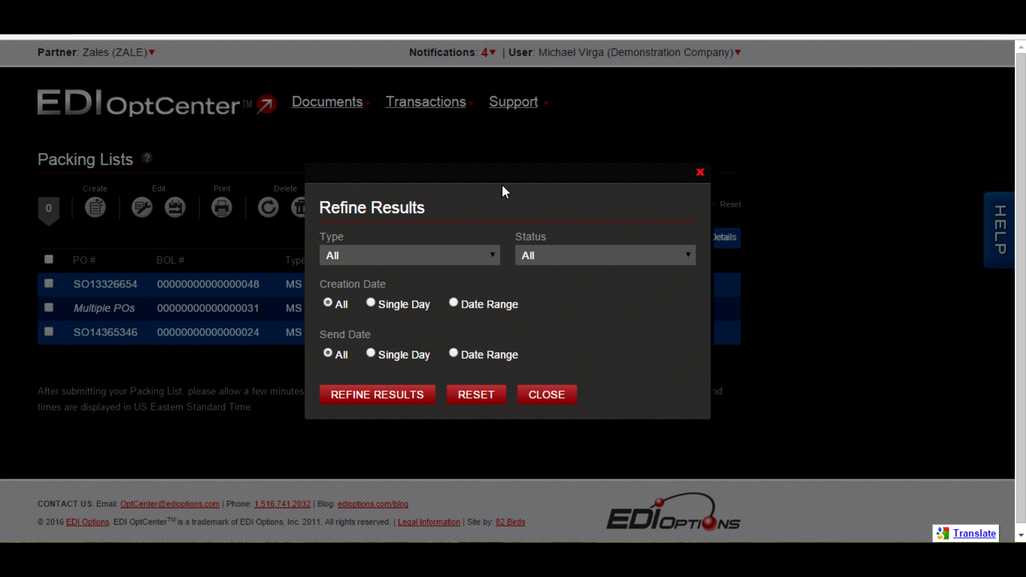
left_click(445, 256)
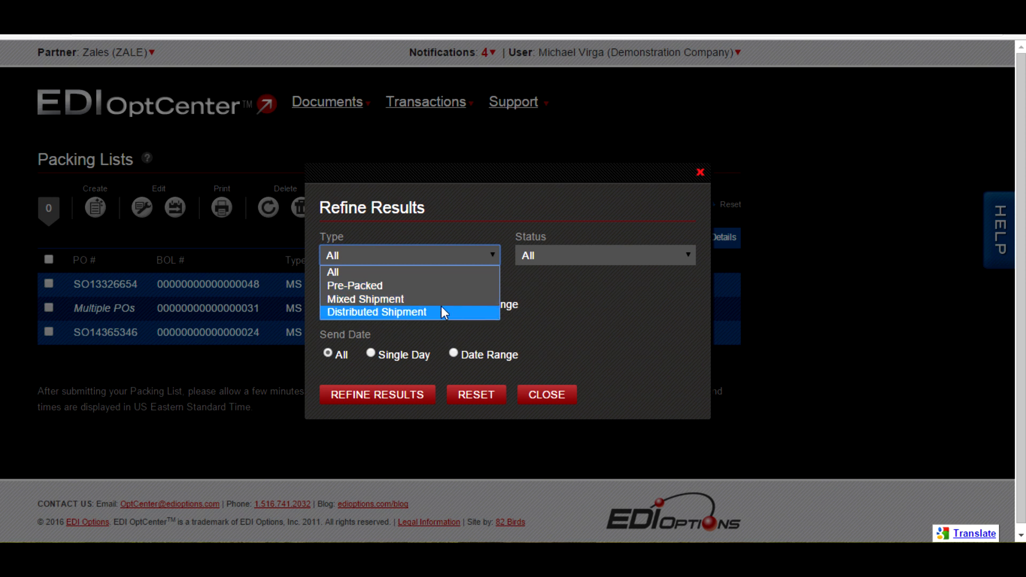
left_click(633, 322)
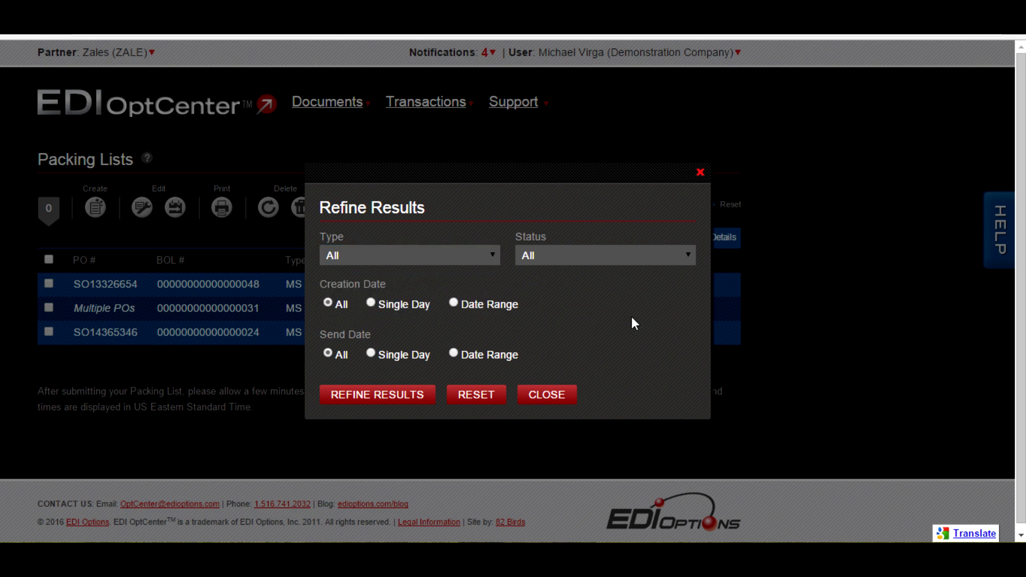
left_click(612, 262)
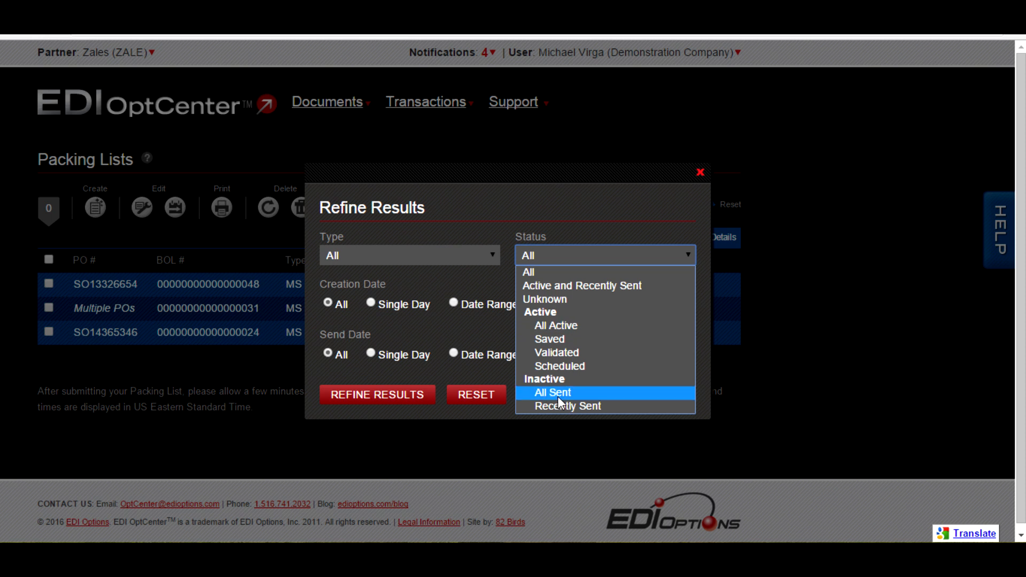
left_click(531, 258)
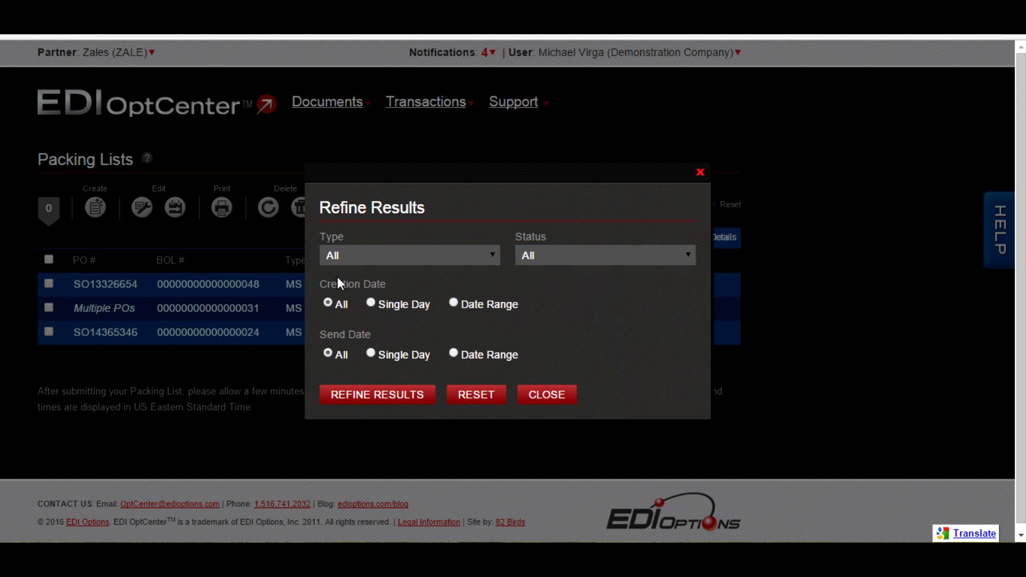
- Try the Single Day and Date Range options of the creation date and send date filters
left_click(395, 306)
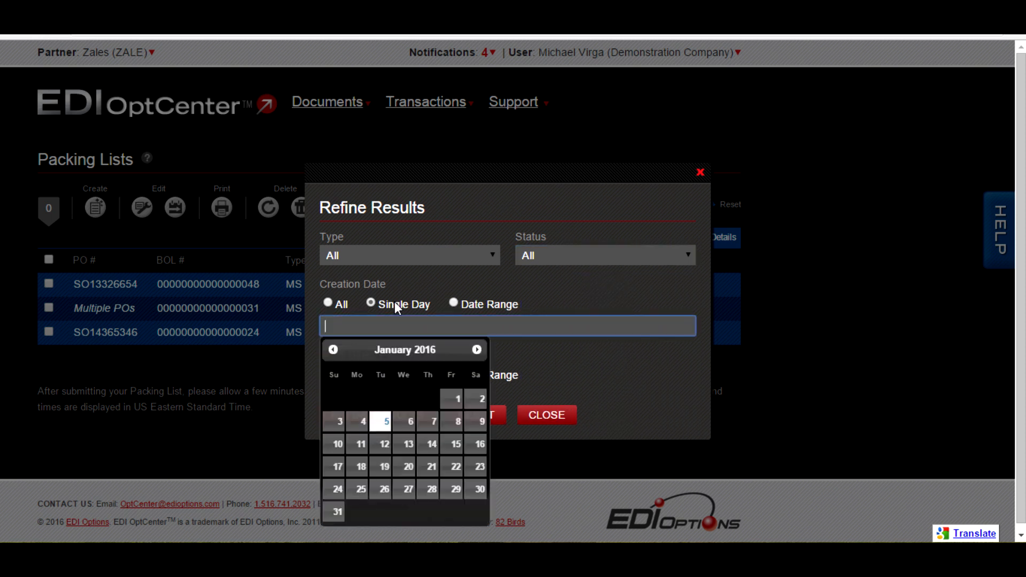
left_click(461, 301)
left_click(646, 355)
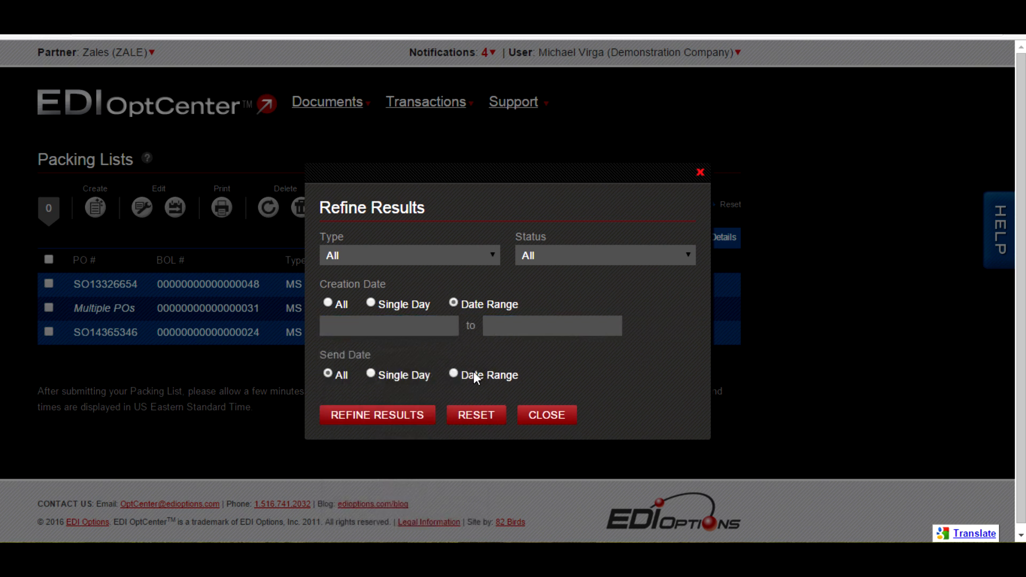
left_click(473, 373)
left_click(636, 362)
left_click(399, 374)
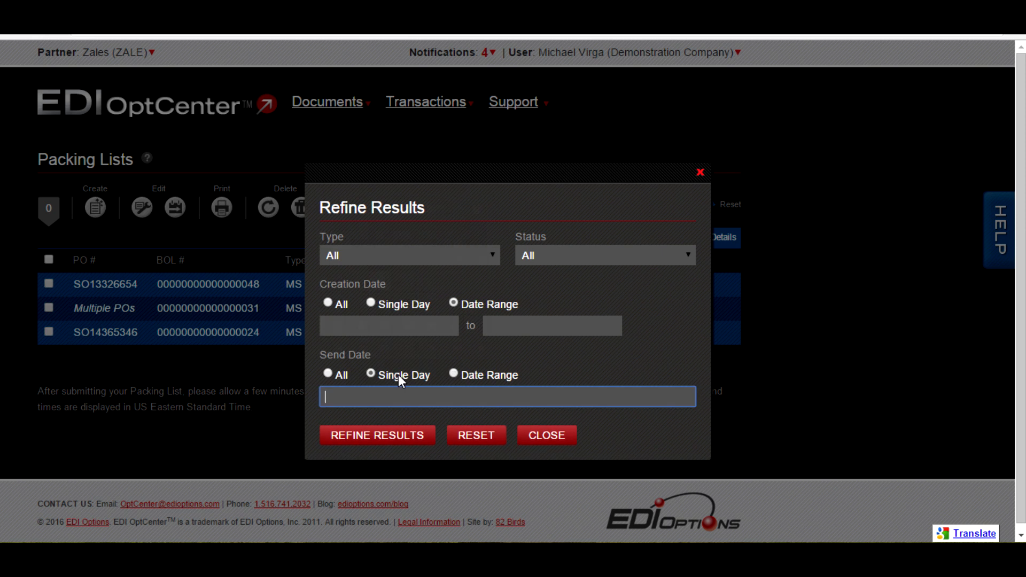
left_click(568, 348)
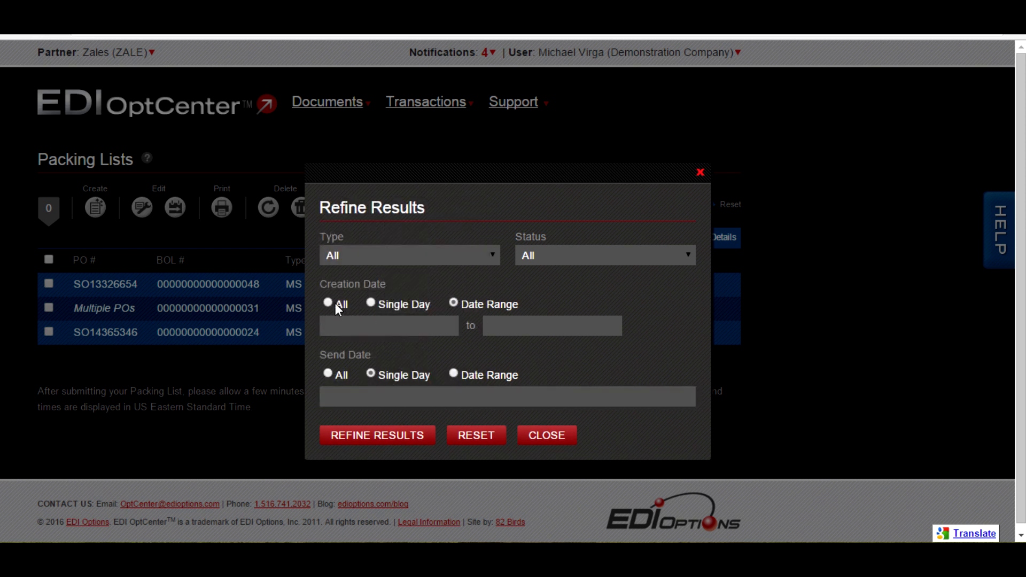
- Refine the packing lists with both the creation date and send date set to All, and view the criteria details
left_click(335, 303)
left_click(331, 354)
left_click(400, 395)
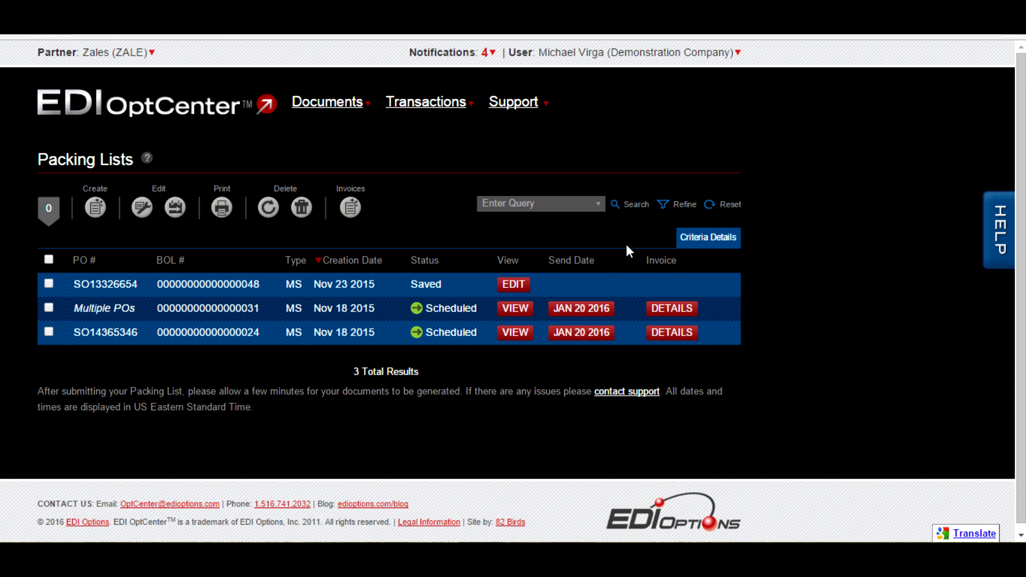
left_click(723, 245)
- Go to the Invoices list and open its help window with the invoice questions
mouse_move(428, 102)
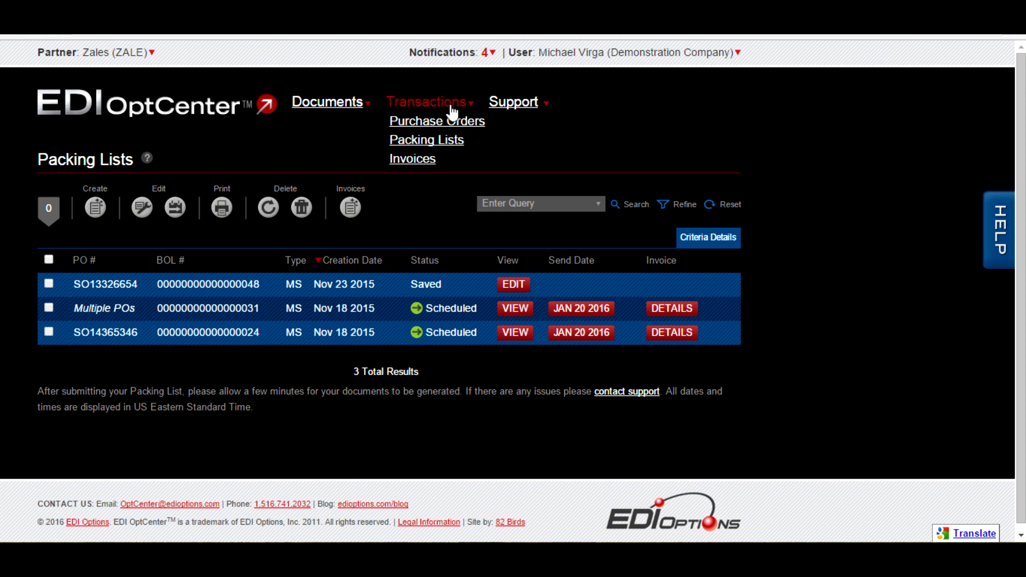
left_click(478, 171)
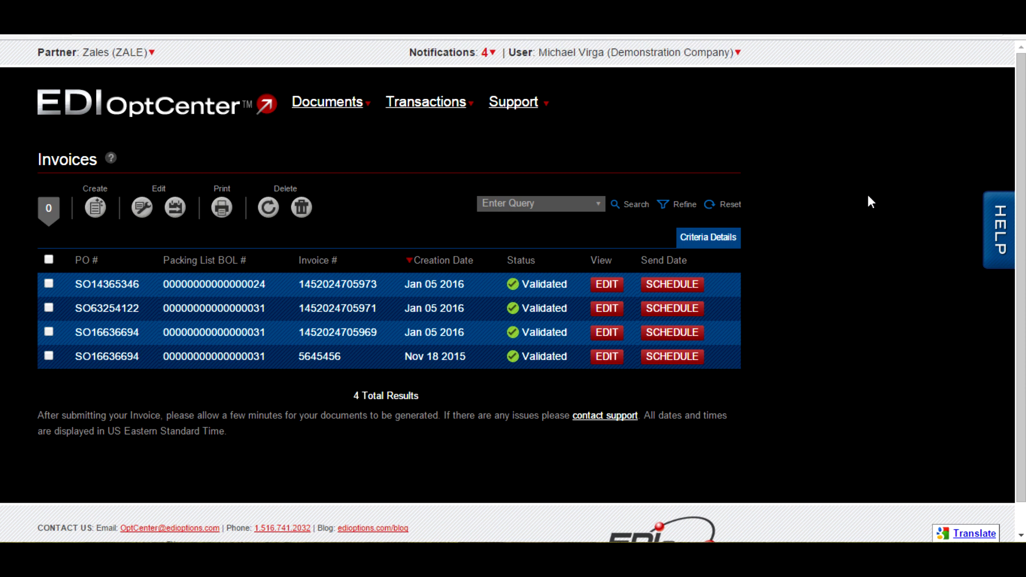
left_click(999, 228)
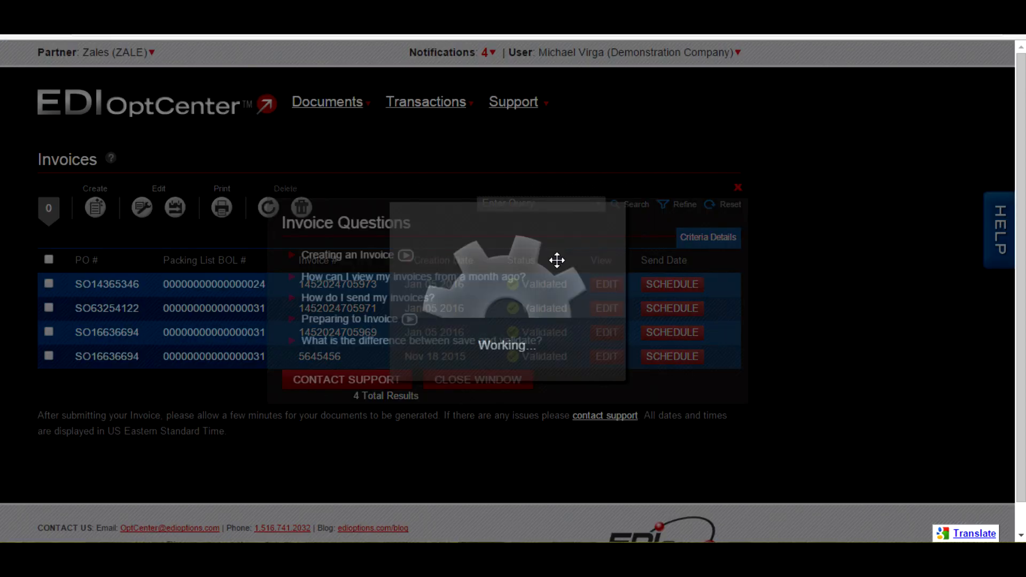